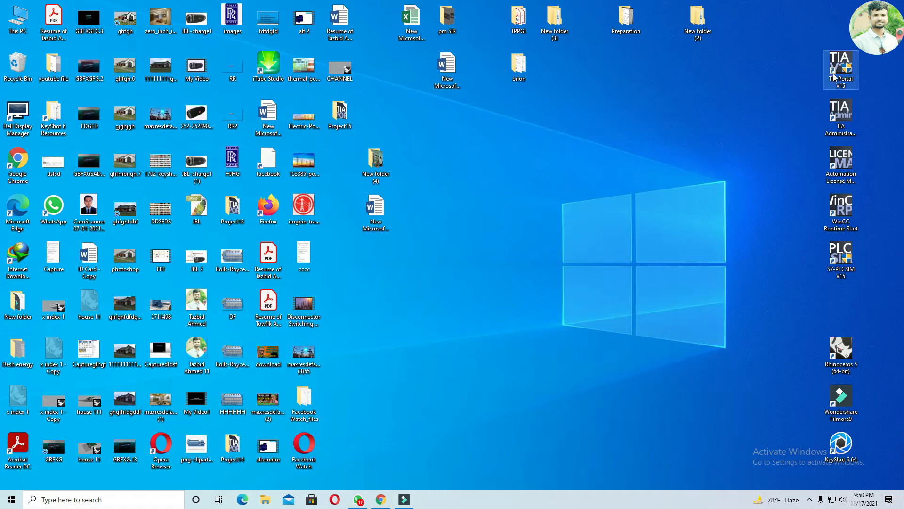
pyautogui.click(837, 106)
pyautogui.click(838, 87)
pyautogui.click(839, 117)
pyautogui.click(840, 156)
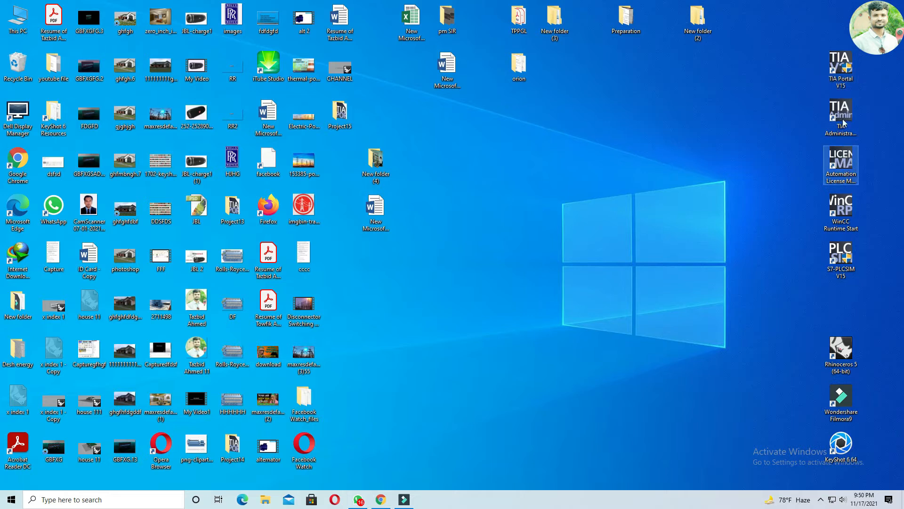
pyautogui.click(838, 70)
pyautogui.click(739, 99)
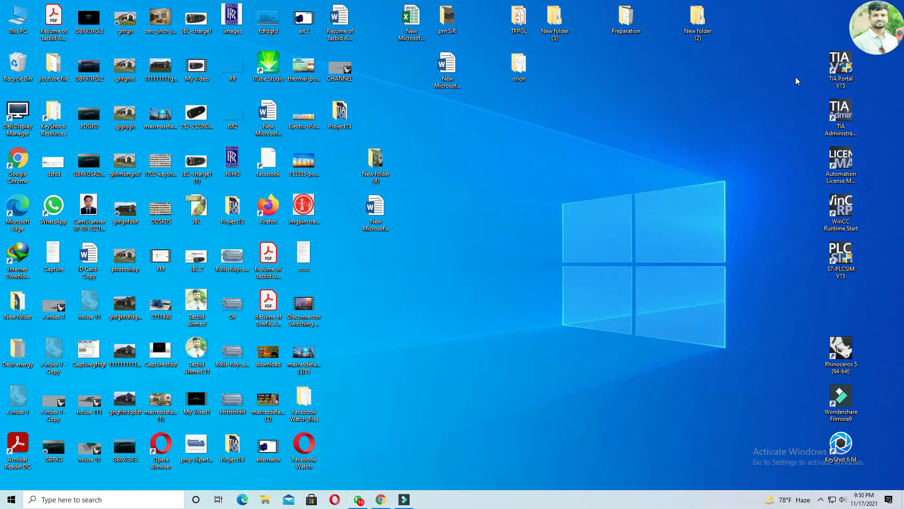
# Launch TIA Portal V15 from the desktop
pyautogui.doubleClick(843, 73)
pyautogui.doubleClick(841, 68)
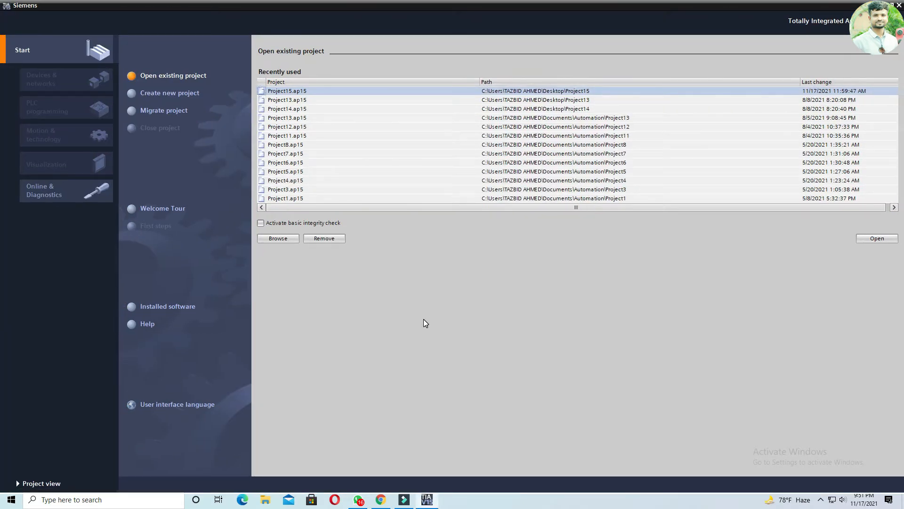
pyautogui.click(822, 501)
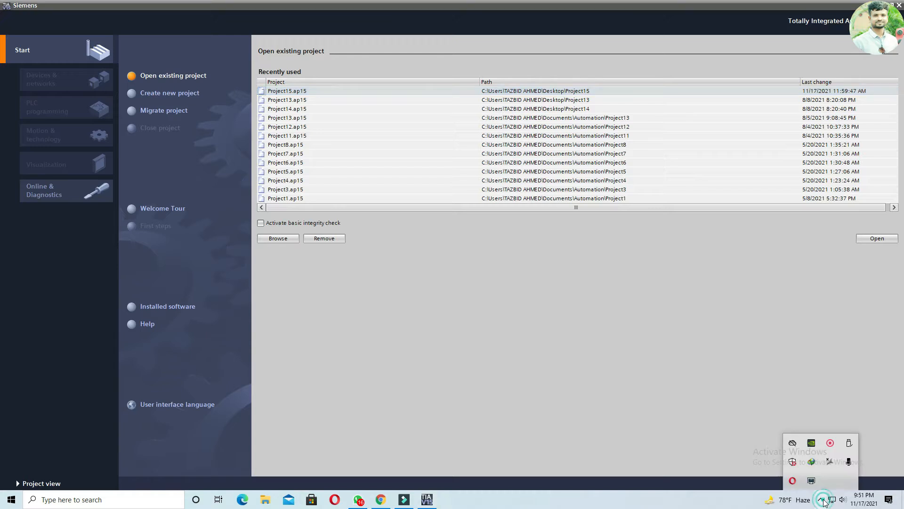
pyautogui.click(639, 402)
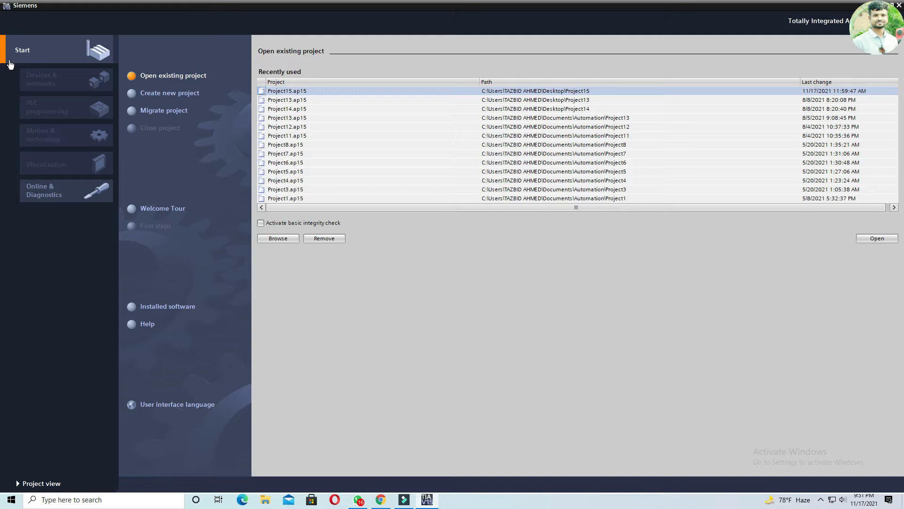
# Create a new project named "class 1" with the comment "class 1"
pyautogui.click(162, 92)
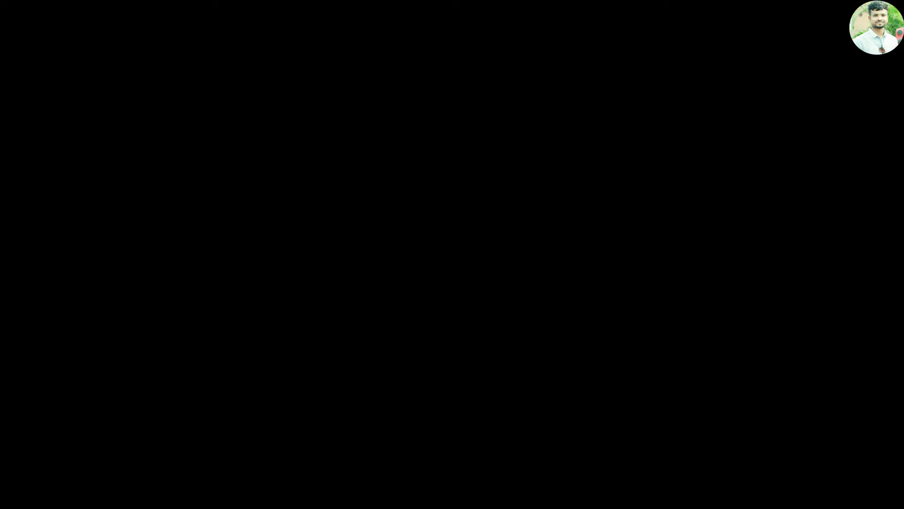
pyautogui.press('BackSpace')
pyautogui.press('BackSpace')
pyautogui.press('BackSpace')
pyautogui.press('BackSpace')
pyautogui.press('BackSpace')
pyautogui.press('BackSpace')
pyautogui.press('BackSpace')
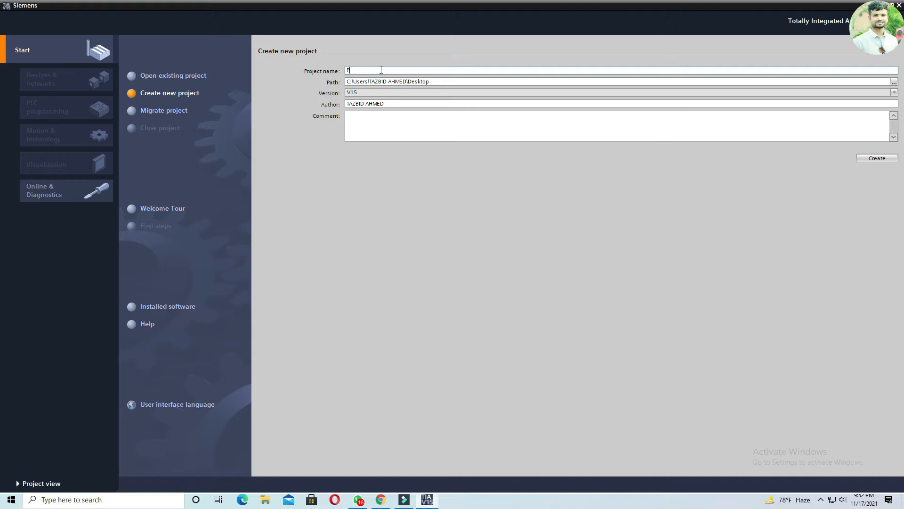
pyautogui.write('cla')
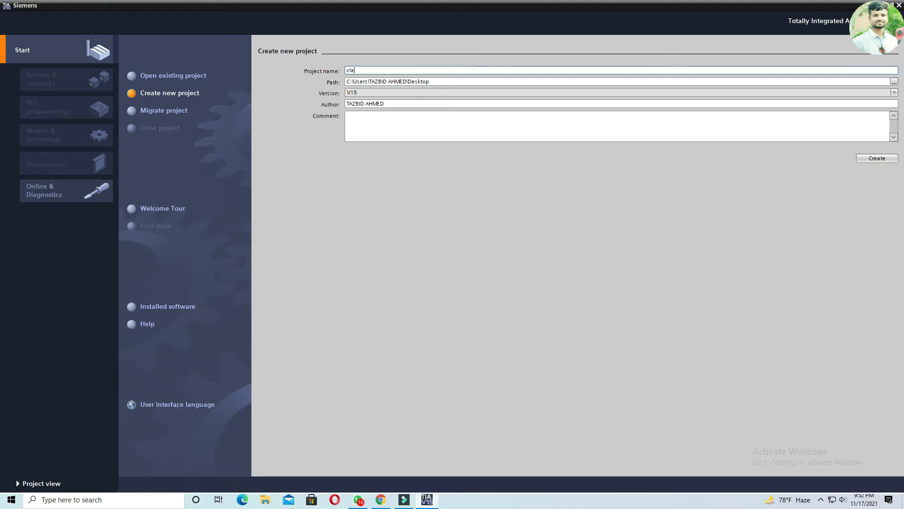
pyautogui.write('ass 1')
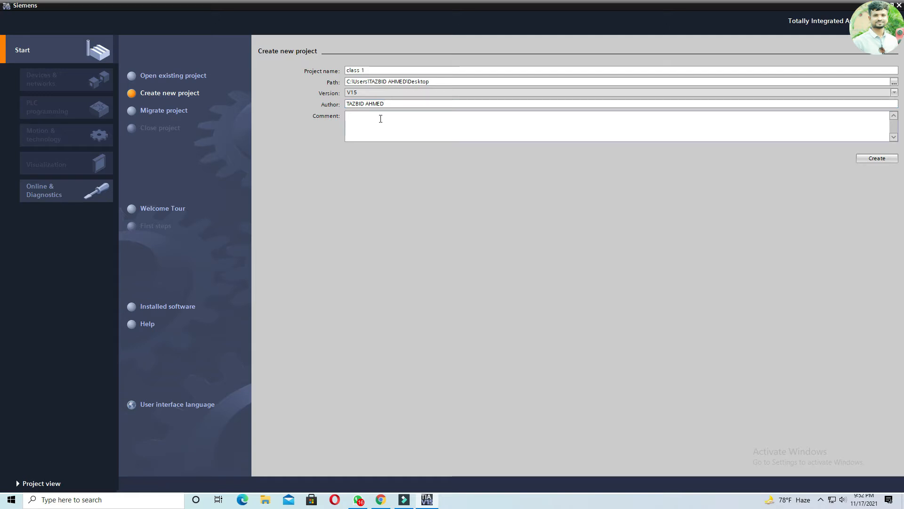
pyautogui.write('class 1')
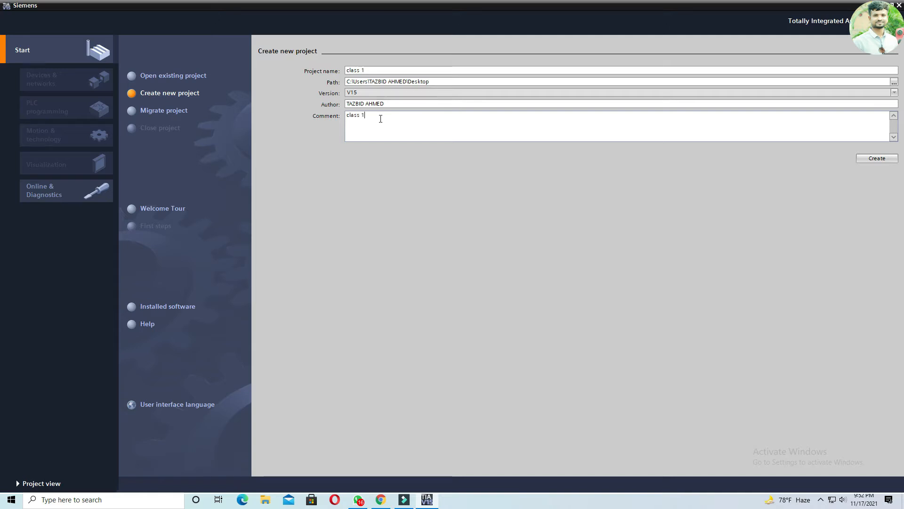
pyautogui.click(870, 158)
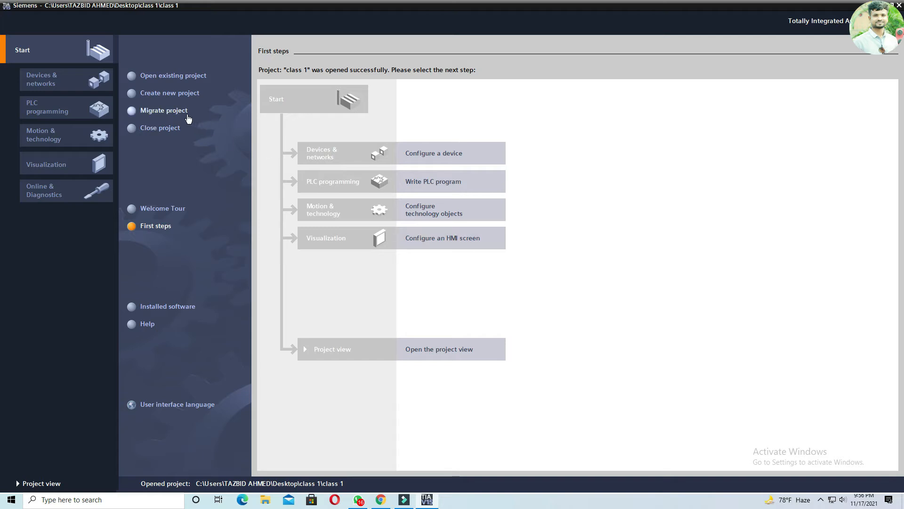
# Go to writing a PLC program for the project and start adding a new device
pyautogui.click(445, 184)
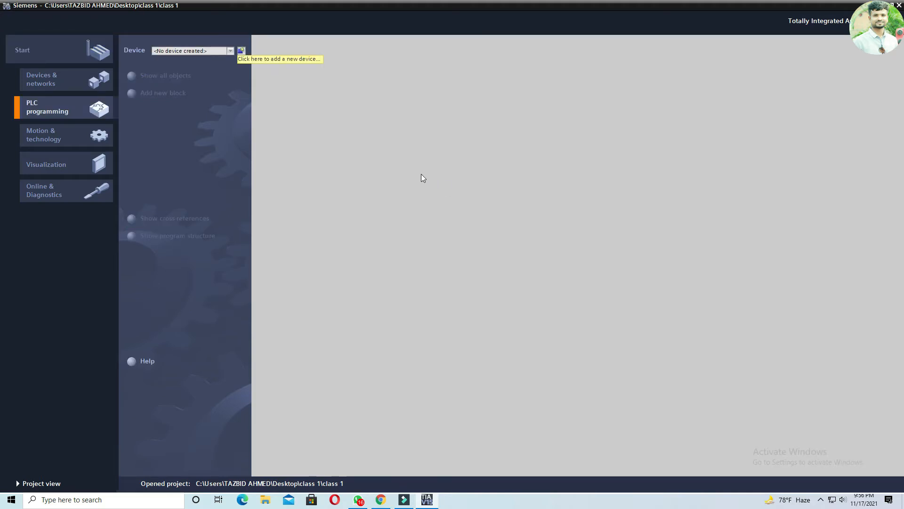
pyautogui.click(231, 51)
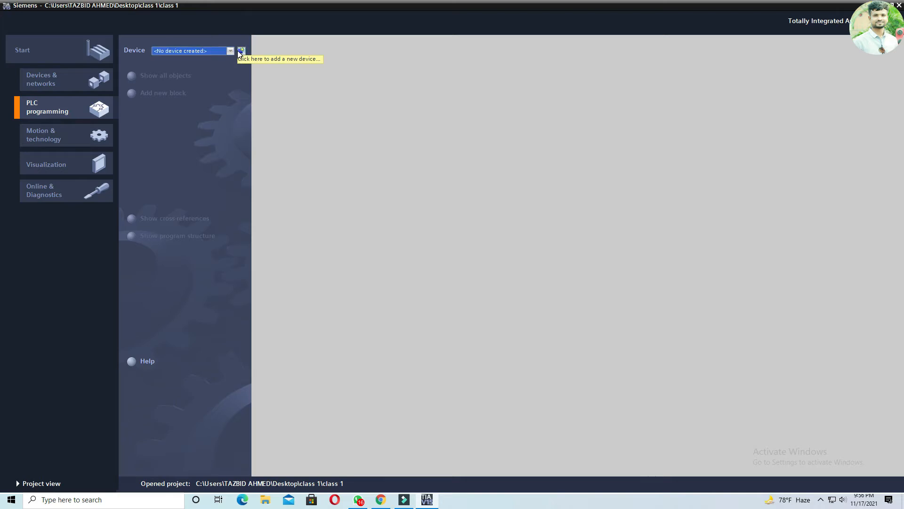
pyautogui.click(241, 52)
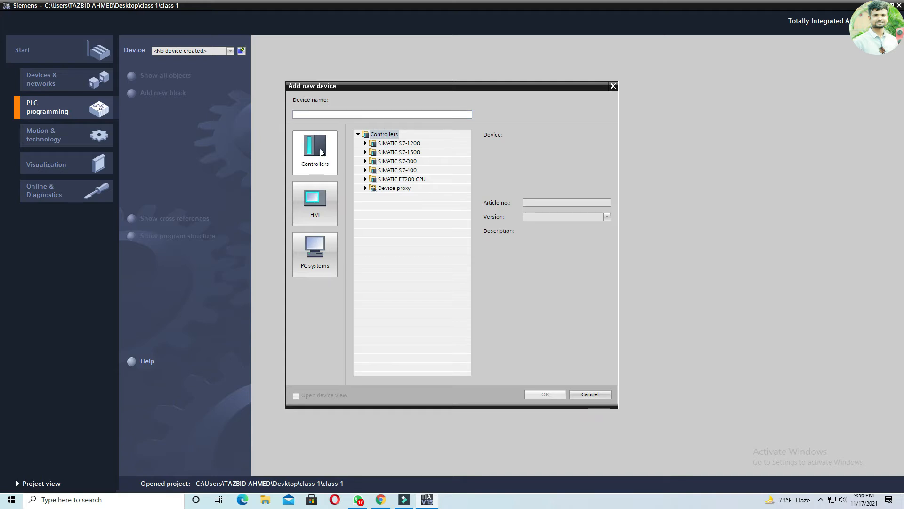
# Add a SIMATIC S7-1200 controller, CPU 1214C DC/DC/DC, article 6ES7 214-1AE30-0XB0, keeping firmware version V2.2
pyautogui.click(406, 144)
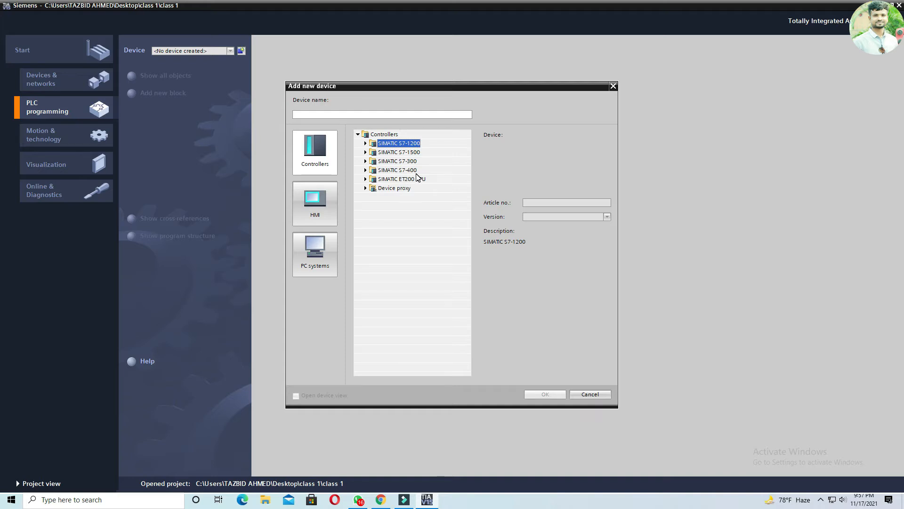
pyautogui.doubleClick(416, 146)
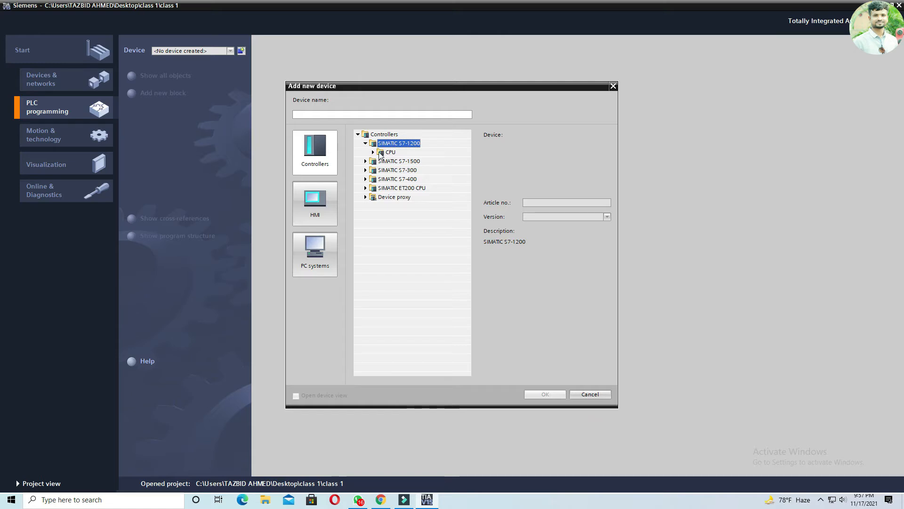
pyautogui.click(374, 153)
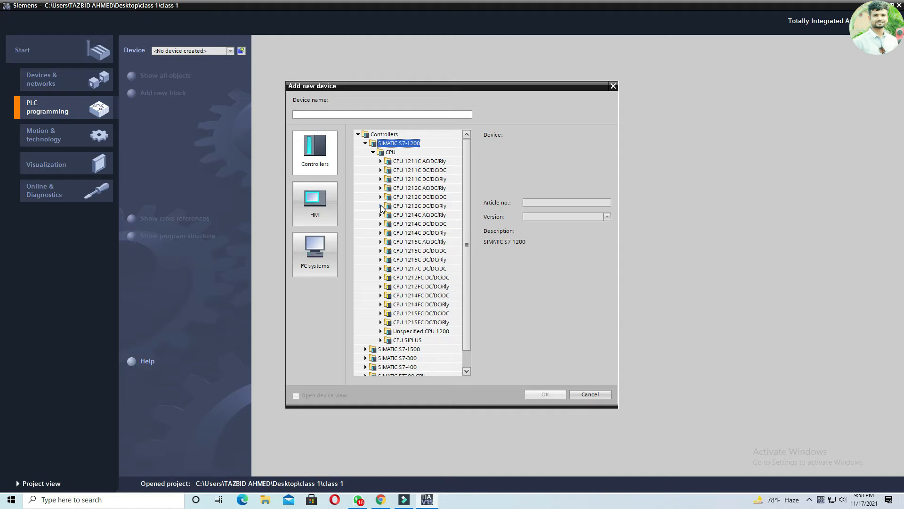
pyautogui.click(381, 206)
pyautogui.doubleClick(417, 225)
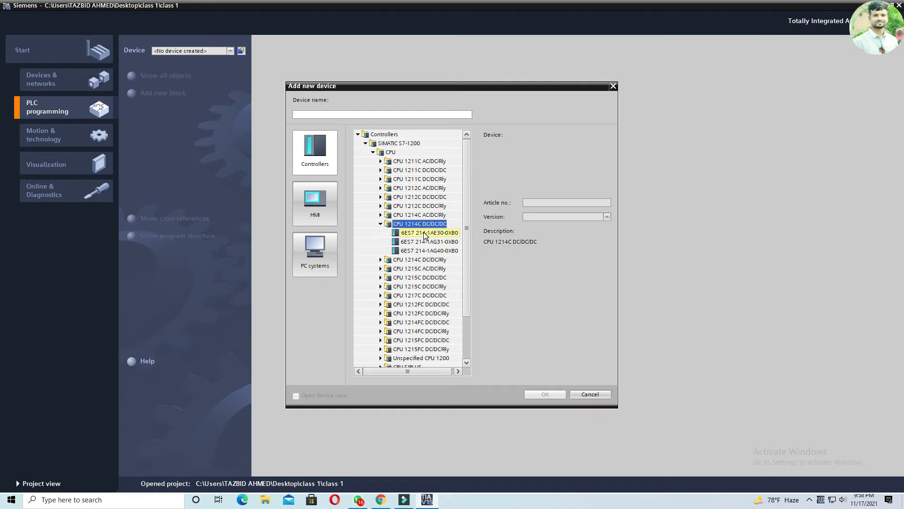
pyautogui.click(422, 234)
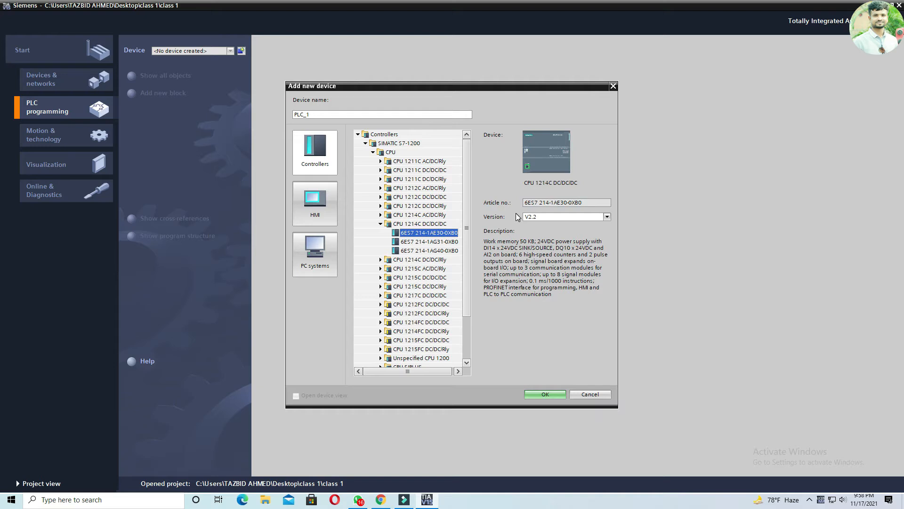
pyautogui.click(607, 217)
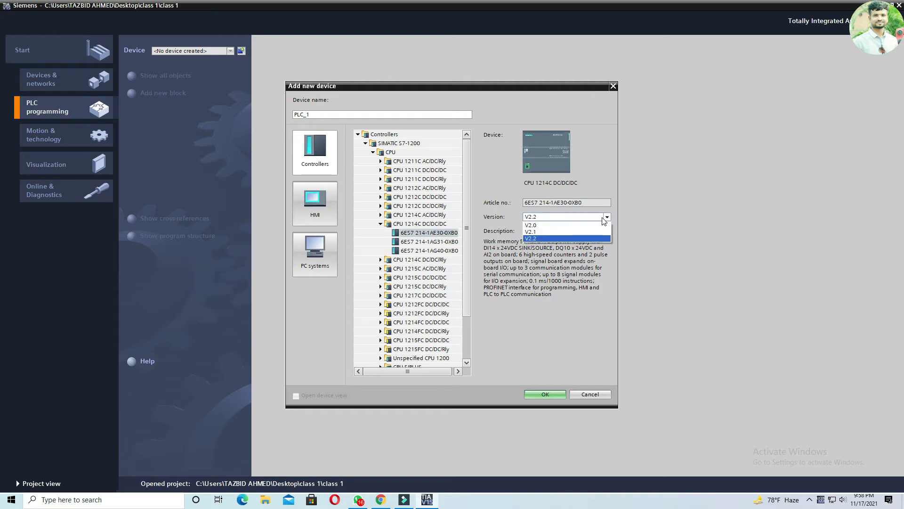
pyautogui.click(571, 217)
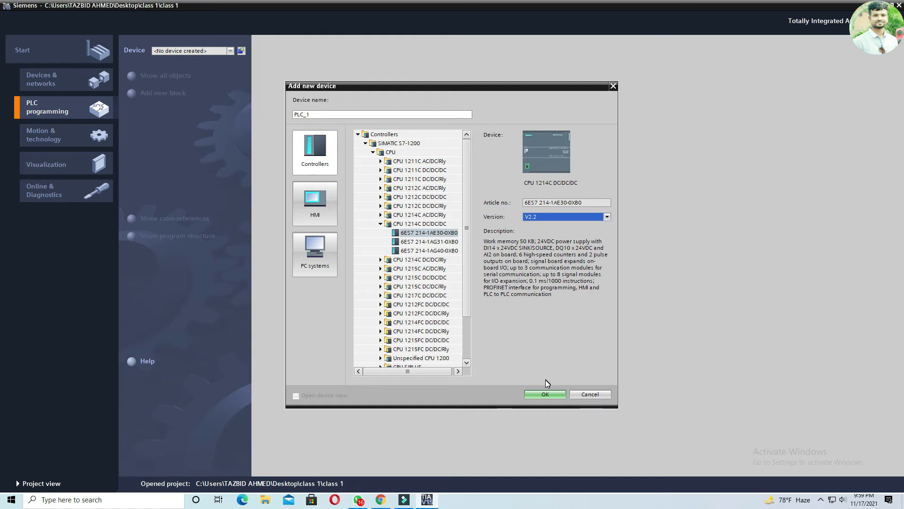
pyautogui.click(547, 393)
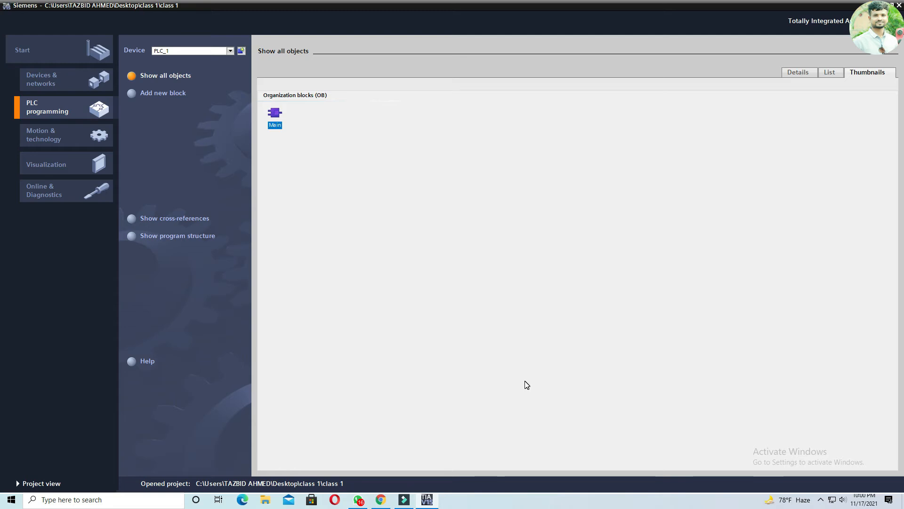
# Open the Main organization block of PLC_1 for editing
pyautogui.doubleClick(275, 121)
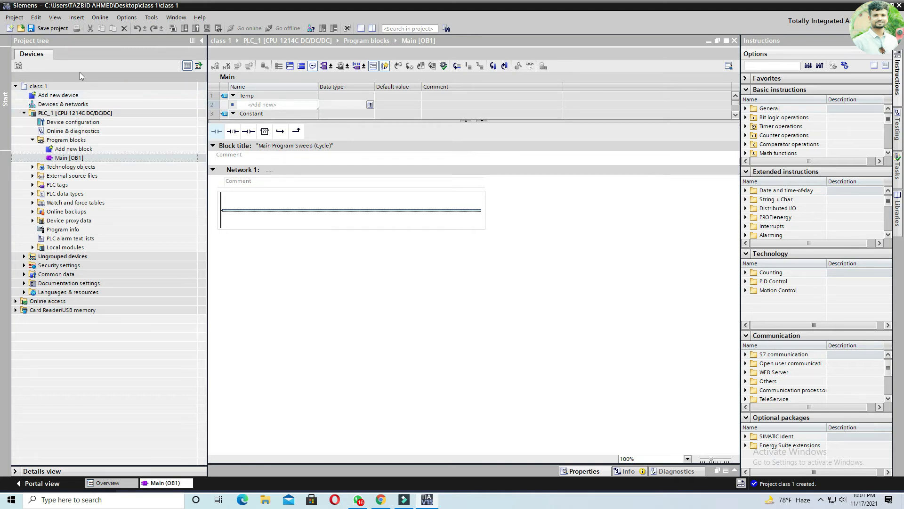
pyautogui.click(21, 19)
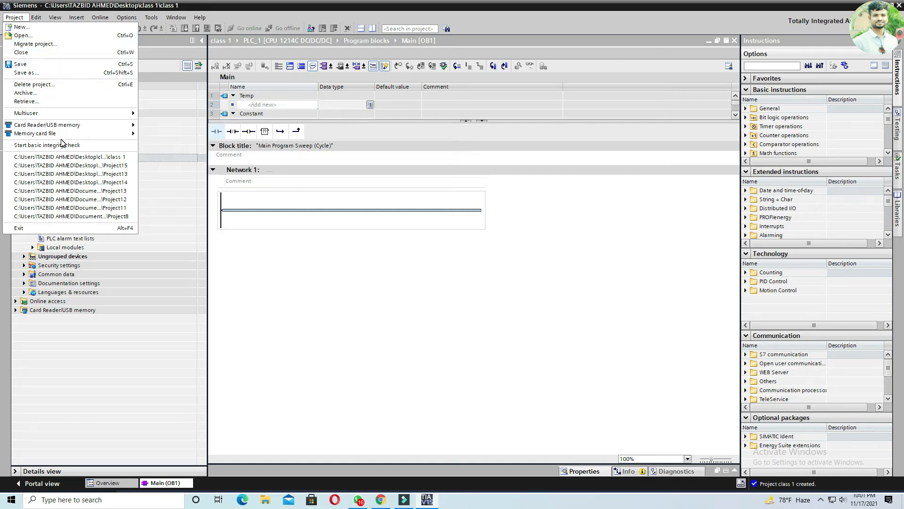
pyautogui.moveTo(94, 128)
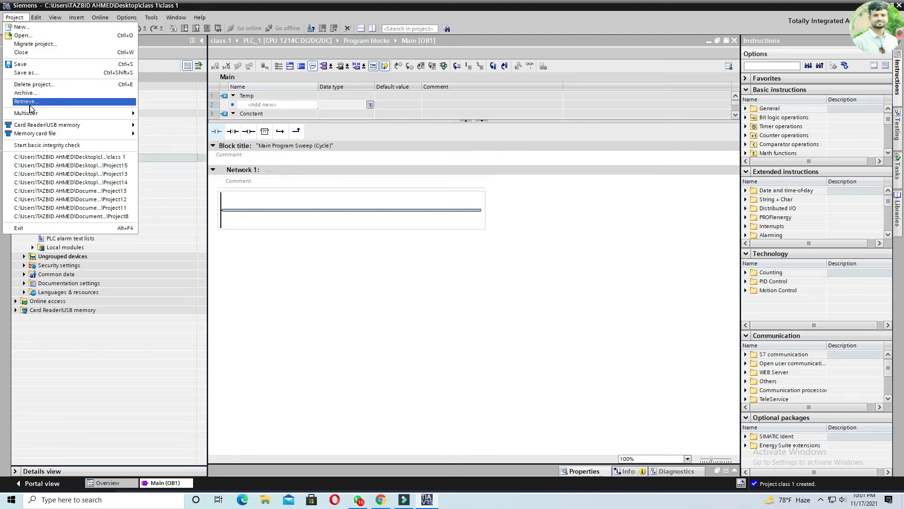
pyautogui.click(40, 20)
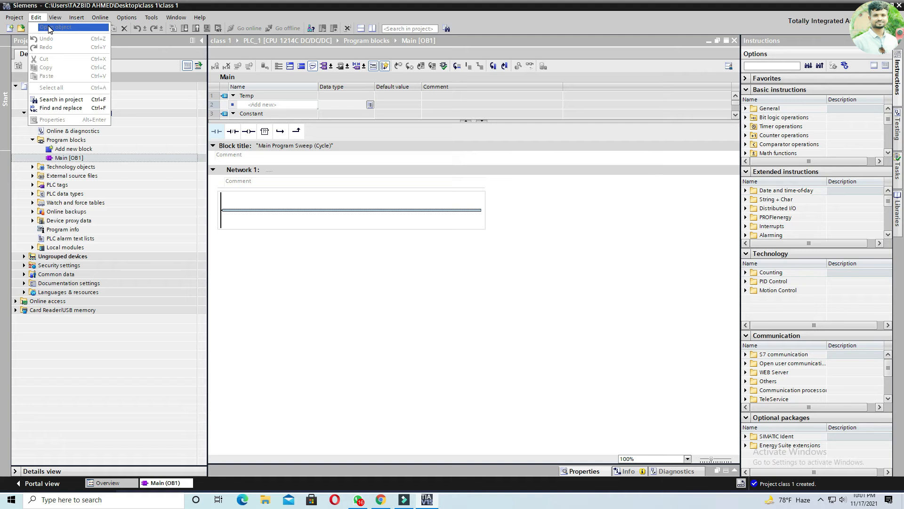
pyautogui.click(98, 19)
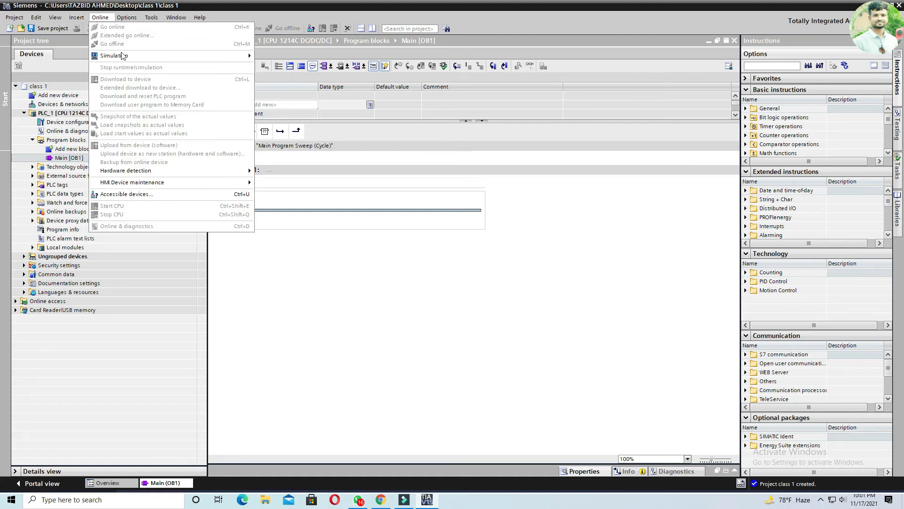
pyautogui.moveTo(123, 57)
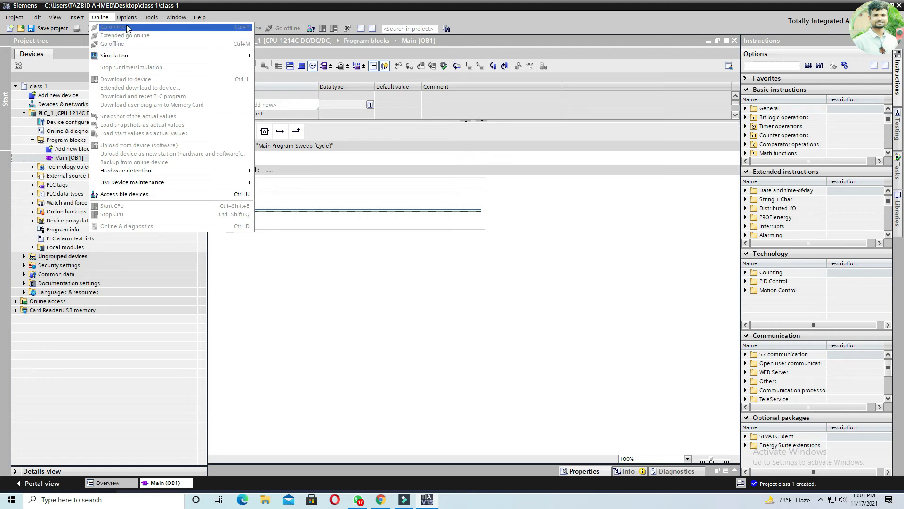
pyautogui.click(151, 17)
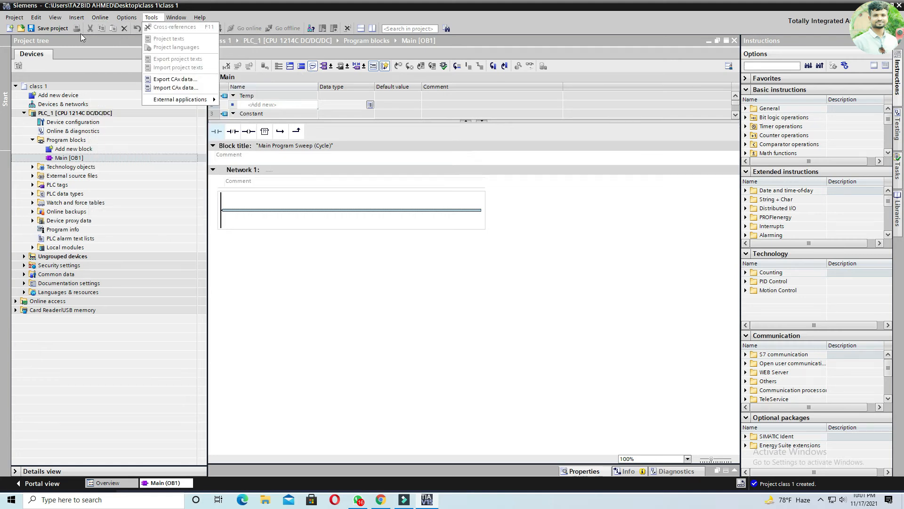
pyautogui.click(234, 22)
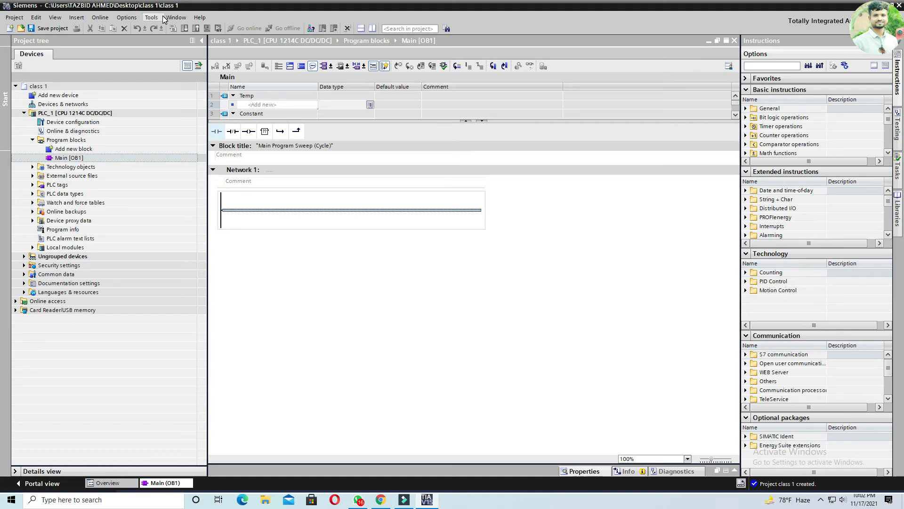
pyautogui.click(182, 19)
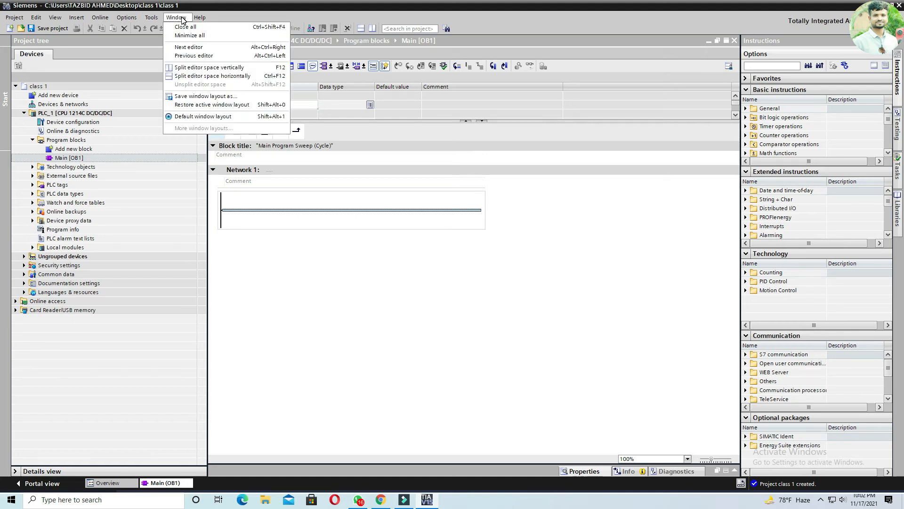
pyautogui.click(151, 17)
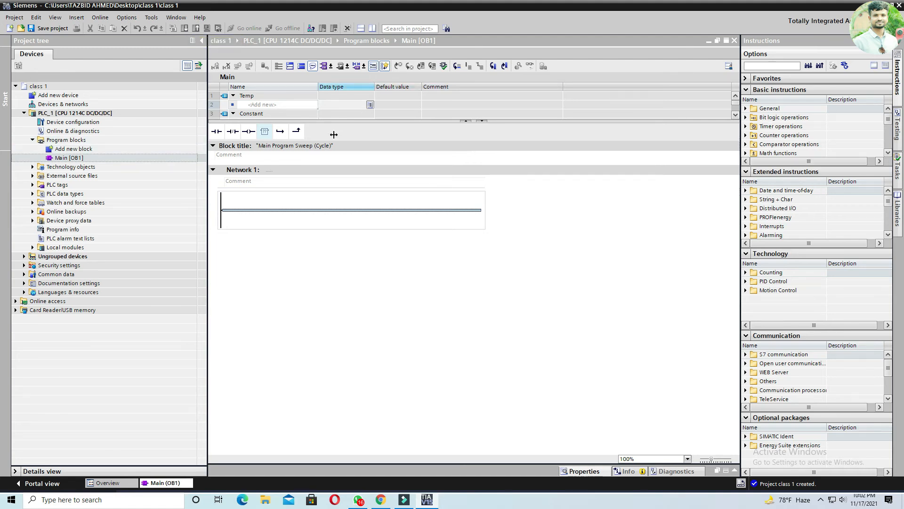
# Show the properties area below the Main block and look through the Bit logic operations among the basic instructions
pyautogui.hotkey('alt', 'Return')
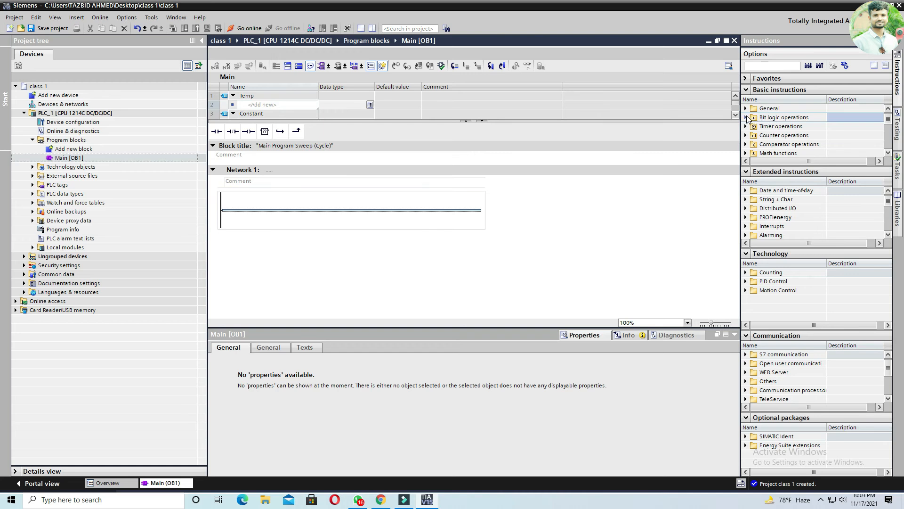
pyautogui.click(746, 118)
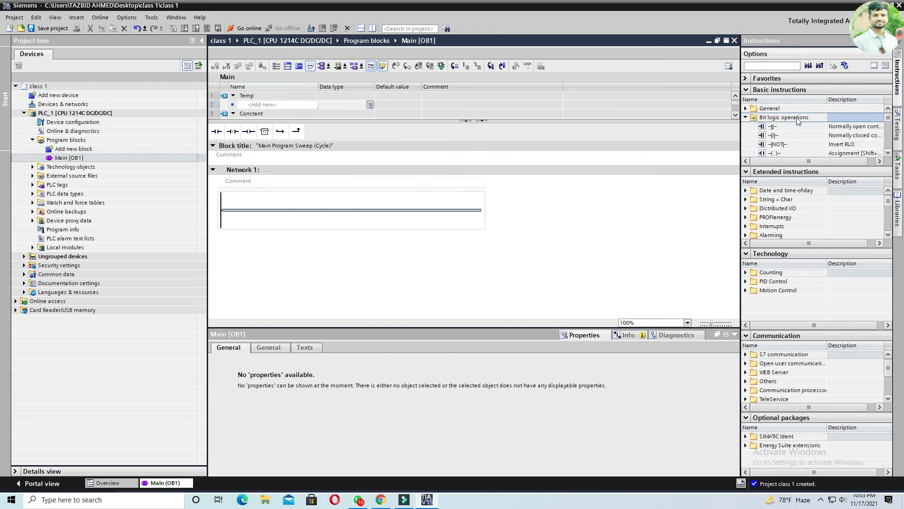
pyautogui.scroll(-5, 804, 136)
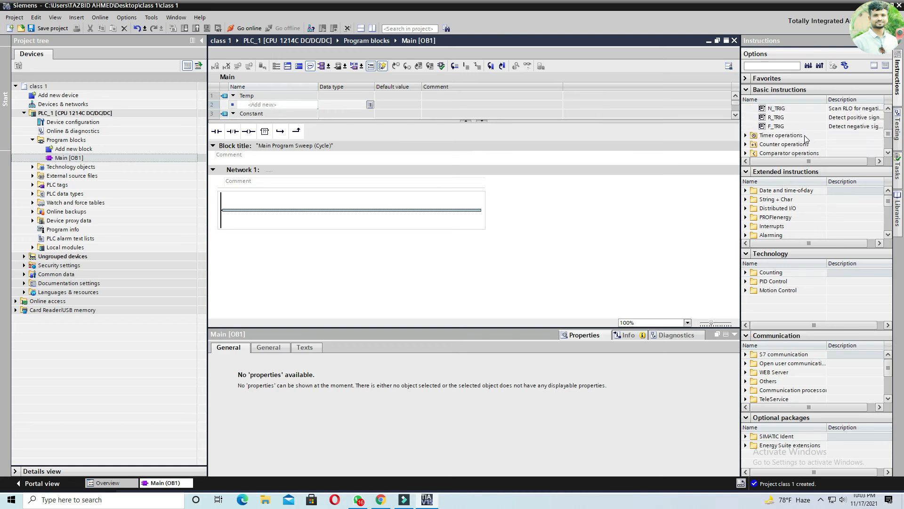
# Insert a normally open contact at the start of Network 1 and assign it the address I0.0
pyautogui.scroll(5, 806, 139)
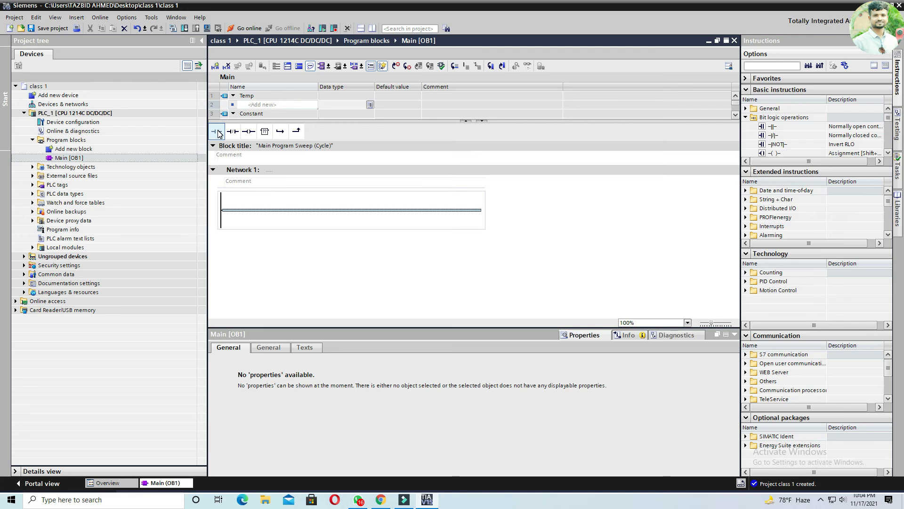
pyautogui.click(219, 134)
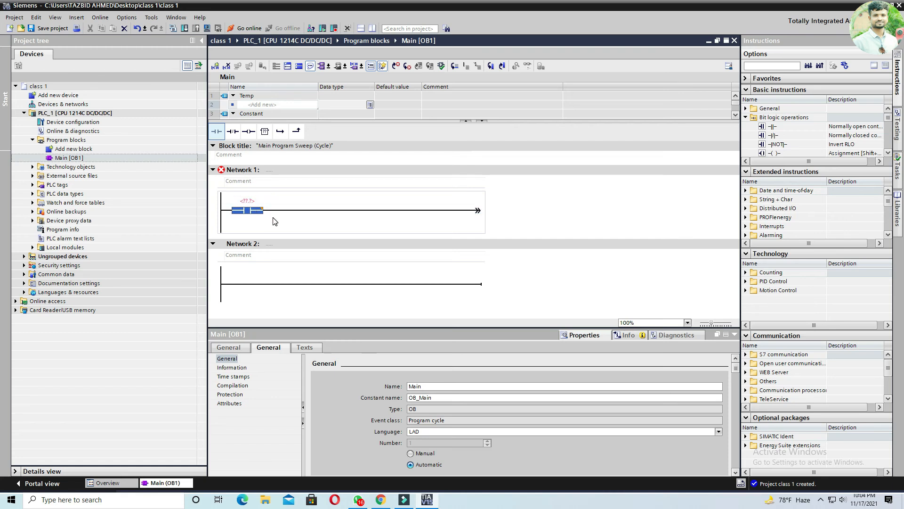
pyautogui.moveTo(249, 210)
pyautogui.mouseDown()
pyautogui.moveTo(250, 199)
pyautogui.moveTo(249, 209)
pyautogui.mouseUp()
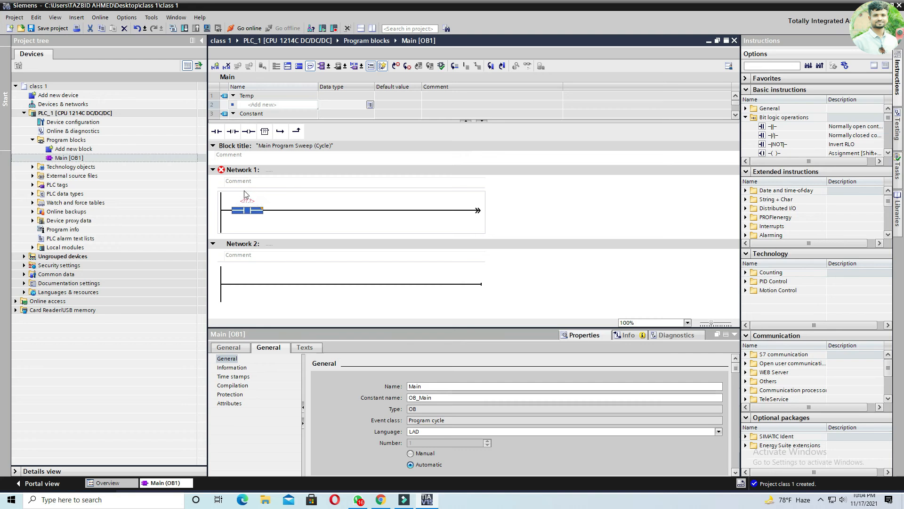
pyautogui.click(260, 211)
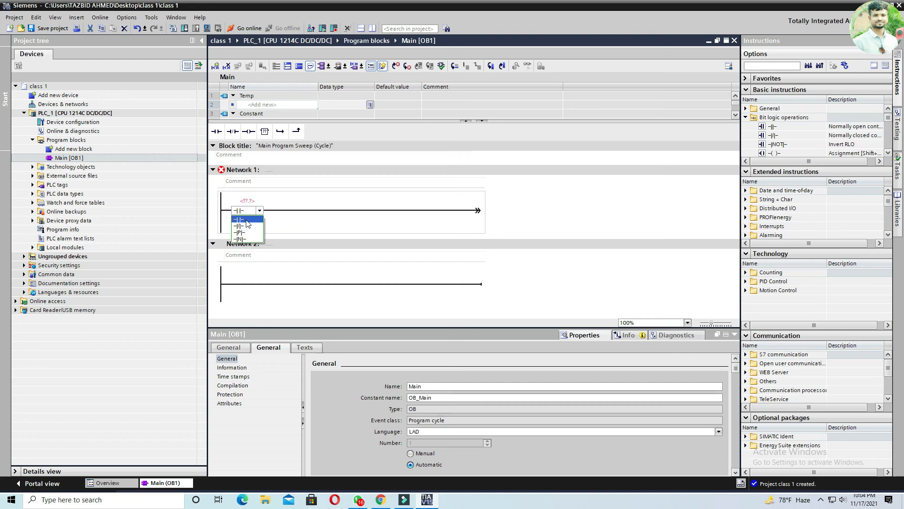
pyautogui.click(247, 219)
pyautogui.click(249, 200)
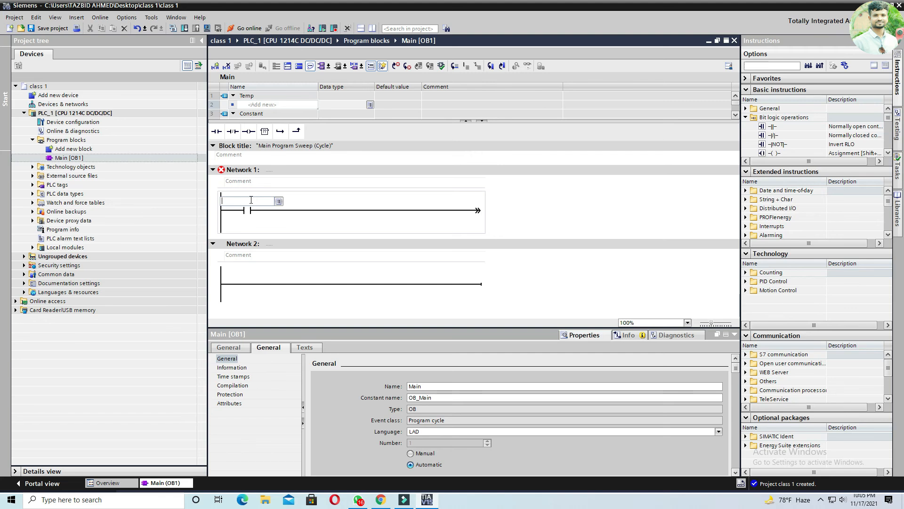
pyautogui.write('I0.0')
pyautogui.press('Return')
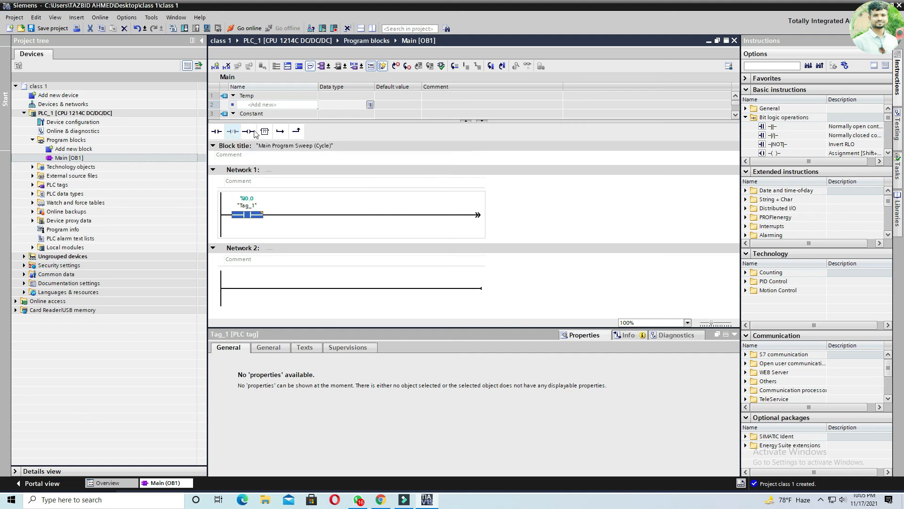
# Add a normally closed contact with address I0.2 after the I0.0 contact in Network 1, and place an unaddressed output coil at the rung's end
pyautogui.click(235, 132)
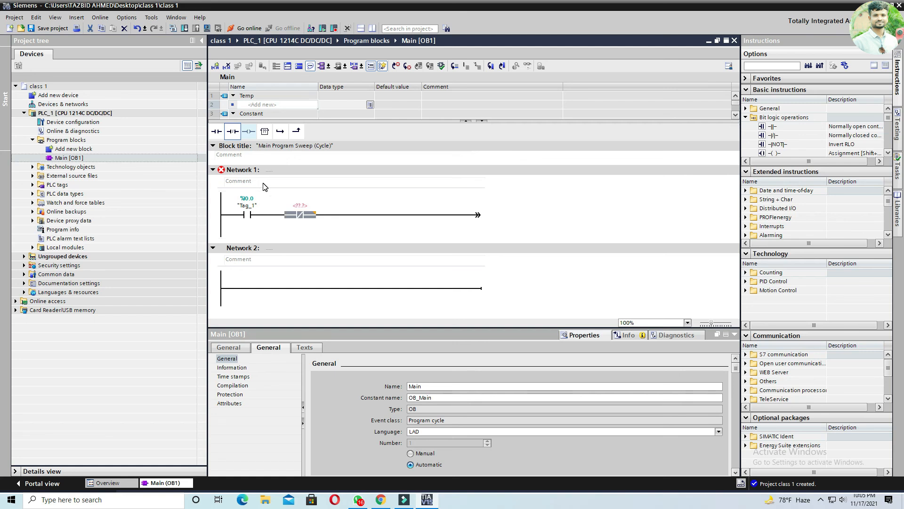
pyautogui.click(301, 207)
pyautogui.click(302, 206)
pyautogui.write('I0.2')
pyautogui.press('Return')
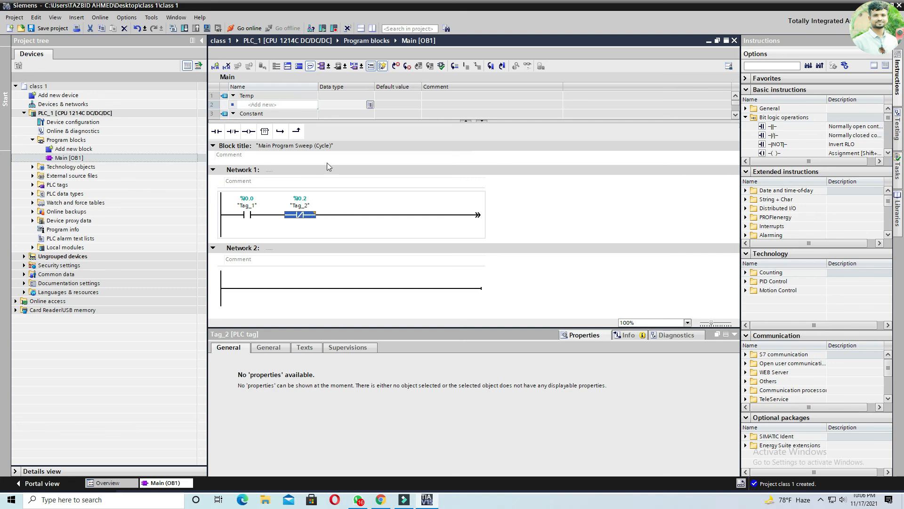
pyautogui.click(251, 131)
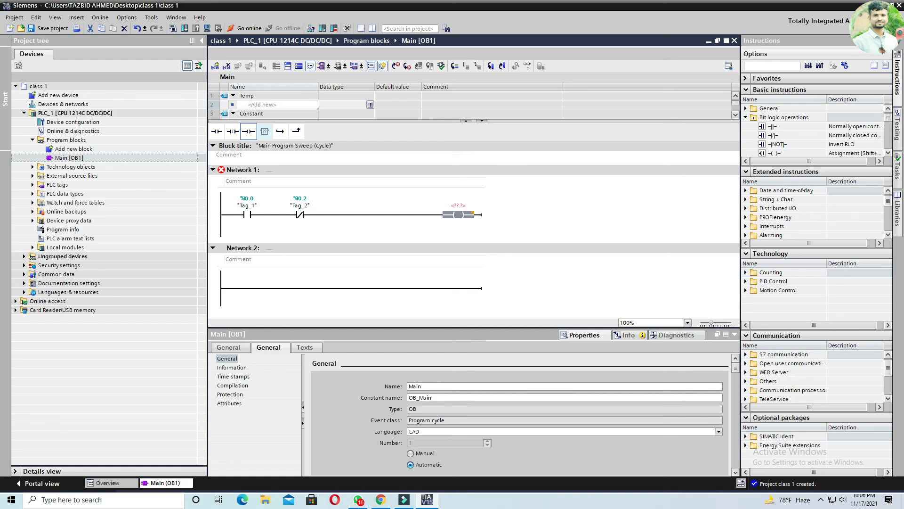
pyautogui.click(821, 499)
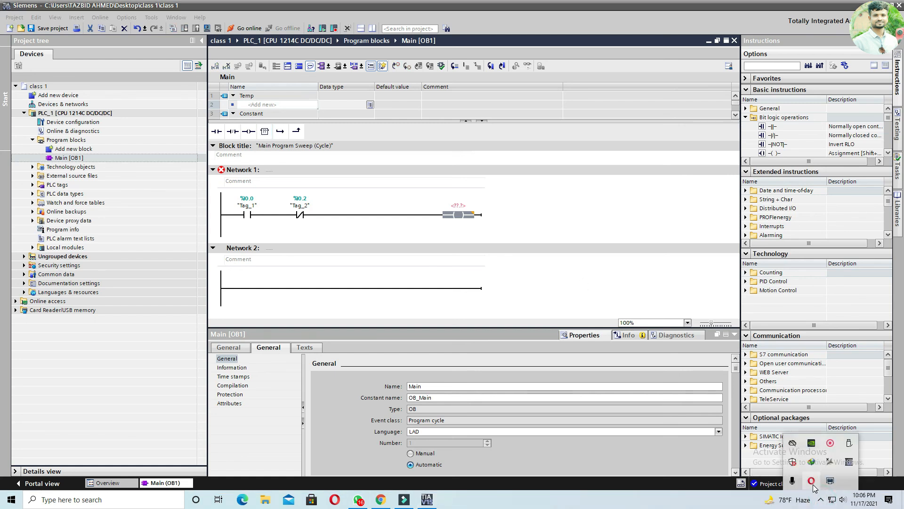
pyautogui.click(829, 444)
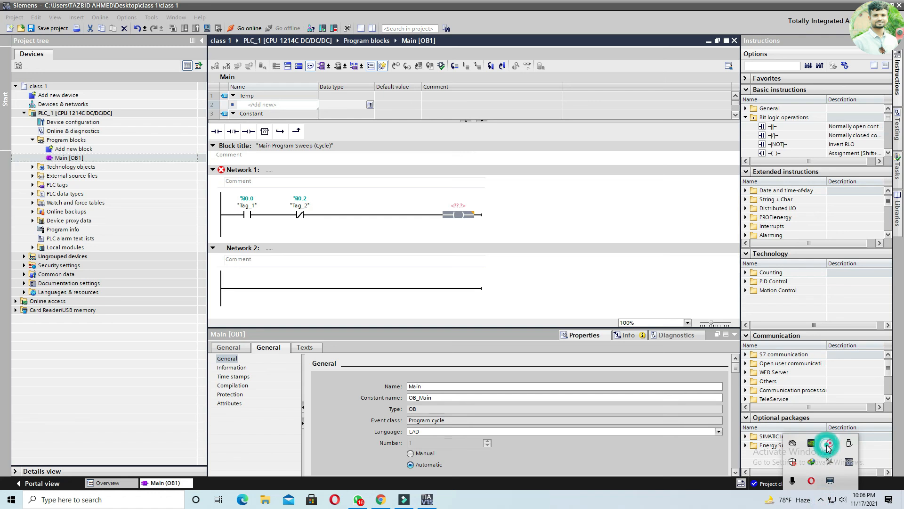